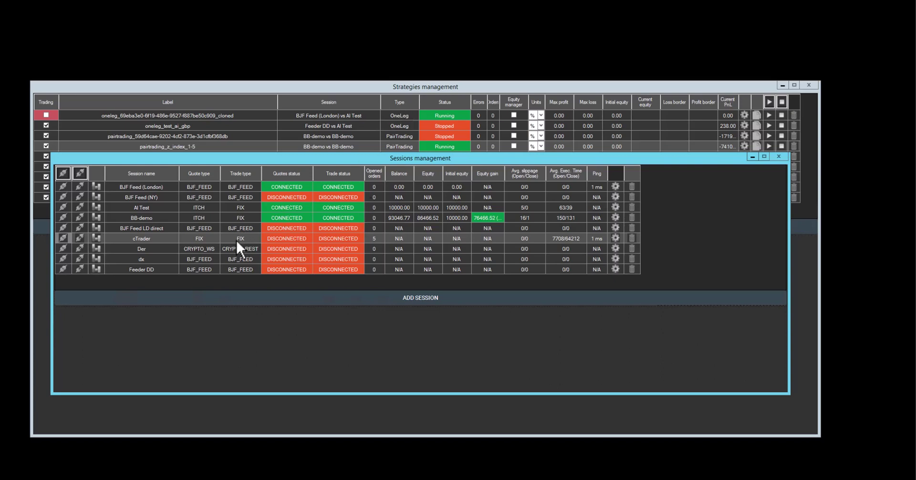
# Connect the cTrader session and minimize Sessions management to reveal the strategies list.
pyautogui.click(62, 237)
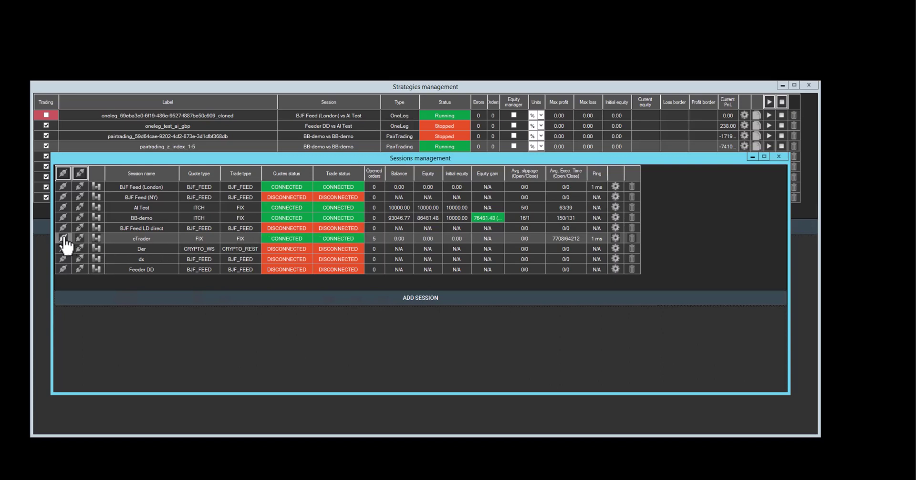
pyautogui.click(752, 157)
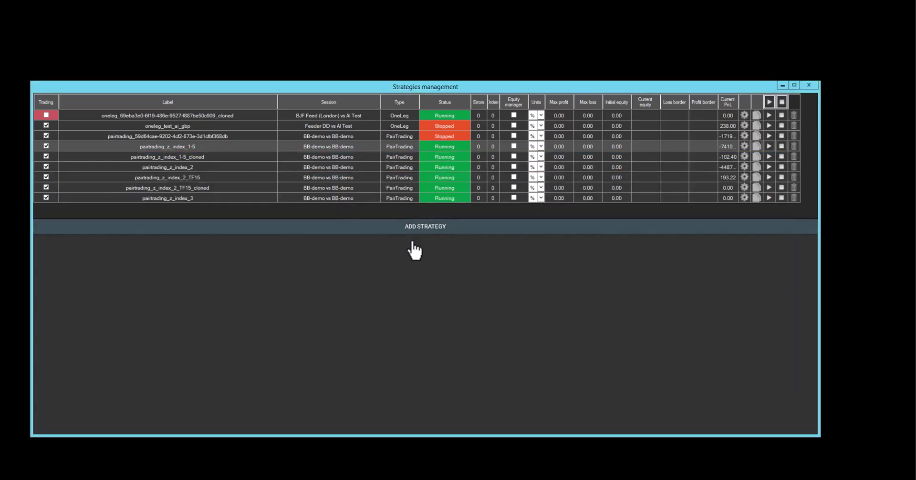
# Create a PairTrading strategy with a template-built symbol list and bring its settings window into view.
pyautogui.click(435, 232)
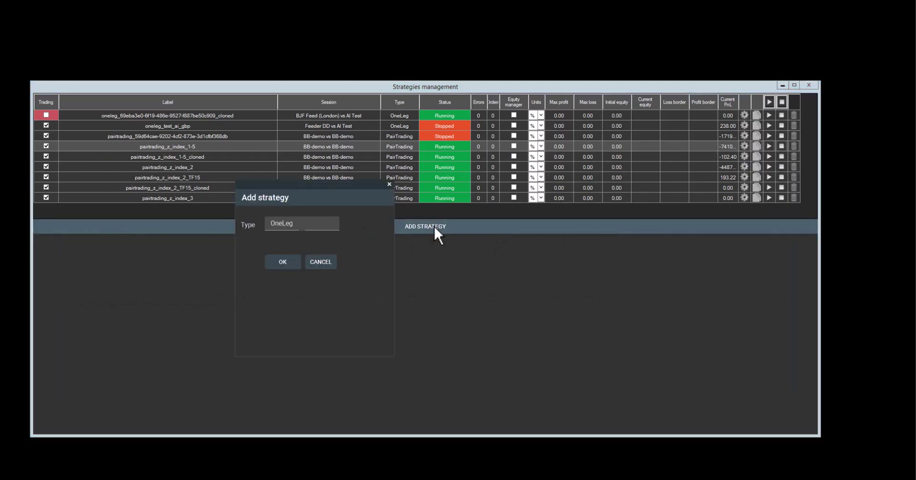
pyautogui.click(330, 224)
pyautogui.scroll(-1, 337, 296)
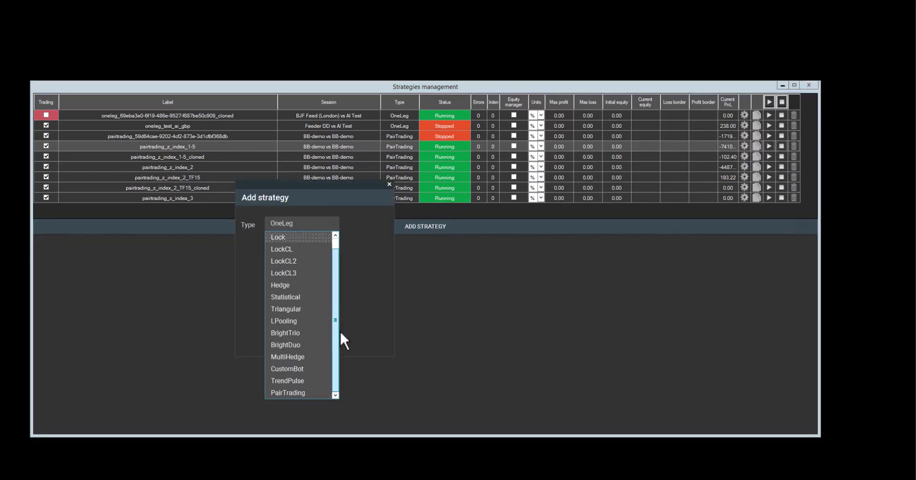
pyautogui.click(288, 392)
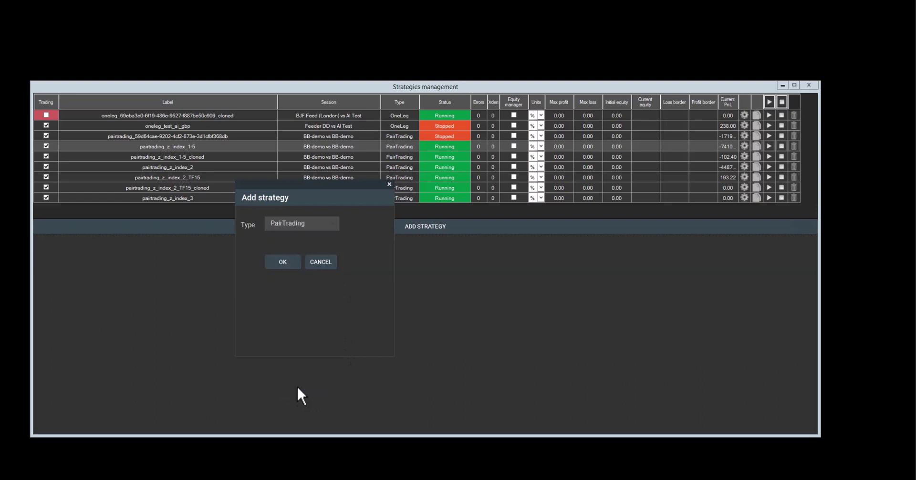
pyautogui.click(285, 263)
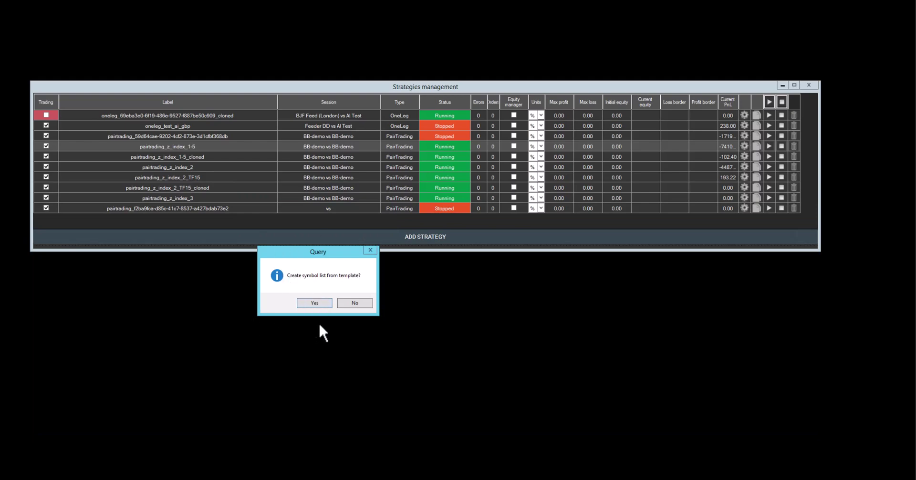
pyautogui.click(317, 301)
pyautogui.moveTo(103, 42); pyautogui.dragTo(582, 74)
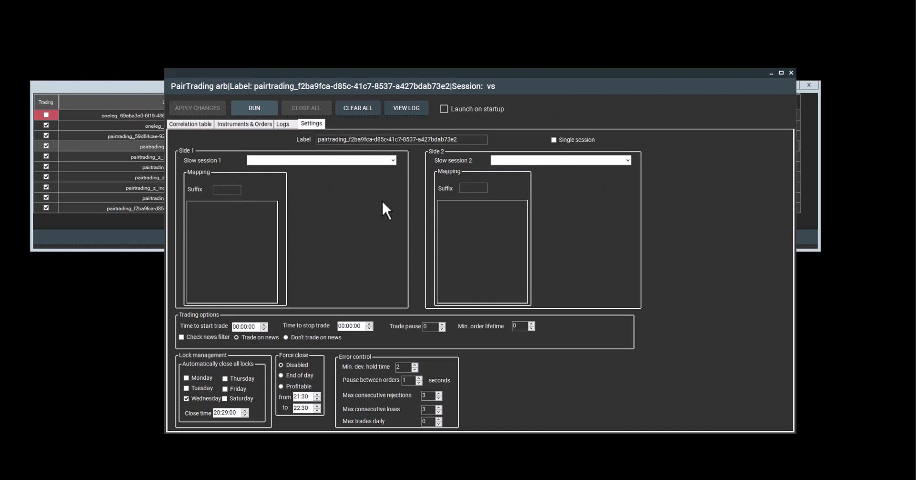
# Set the strategy to Single session with cTrader as Slow session 1 and apply the changes.
pyautogui.click(554, 140)
pyautogui.click(394, 159)
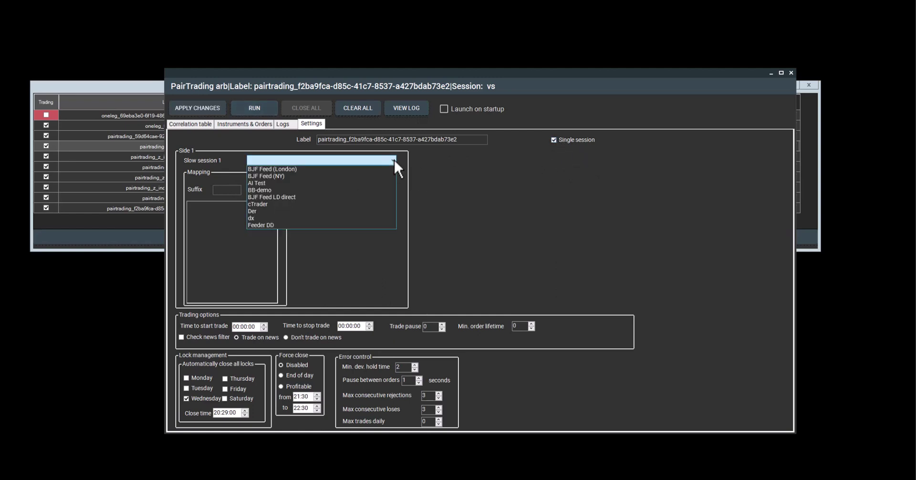
pyautogui.click(283, 205)
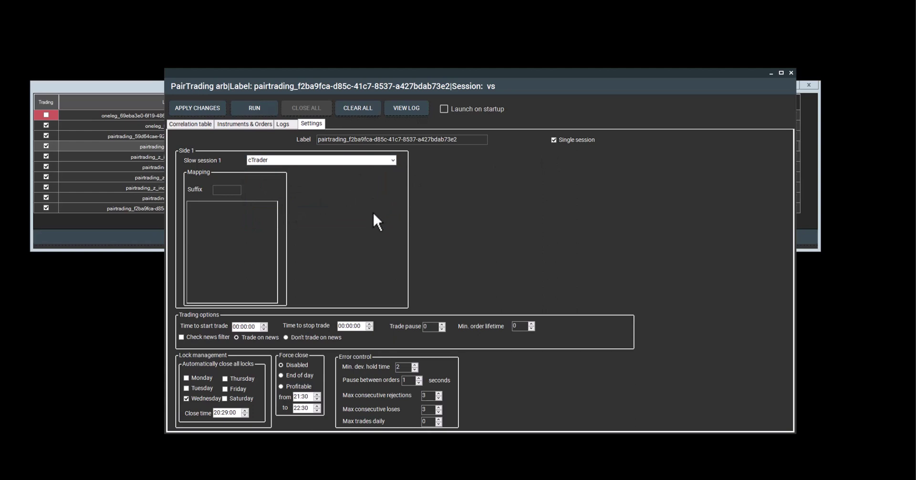
pyautogui.click(210, 109)
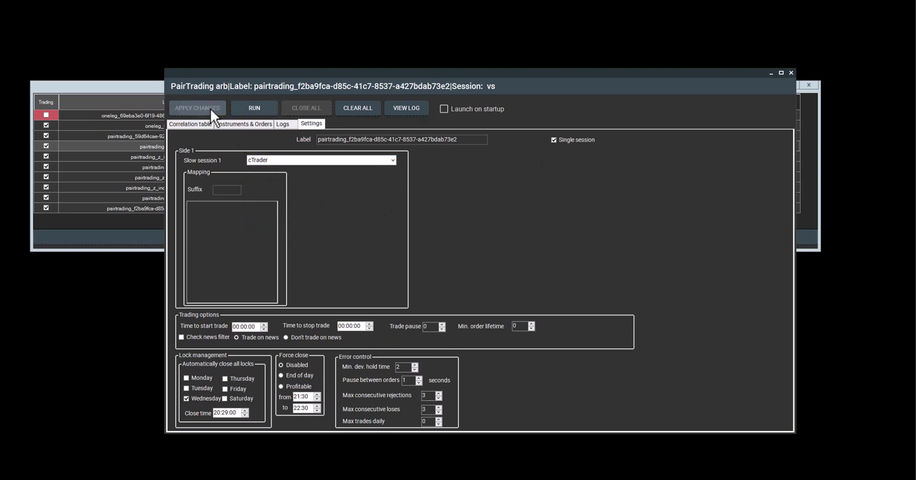
# Show the Instruments & Orders page listing the six enabled pairs on 15-minute timeframes.
pyautogui.click(241, 124)
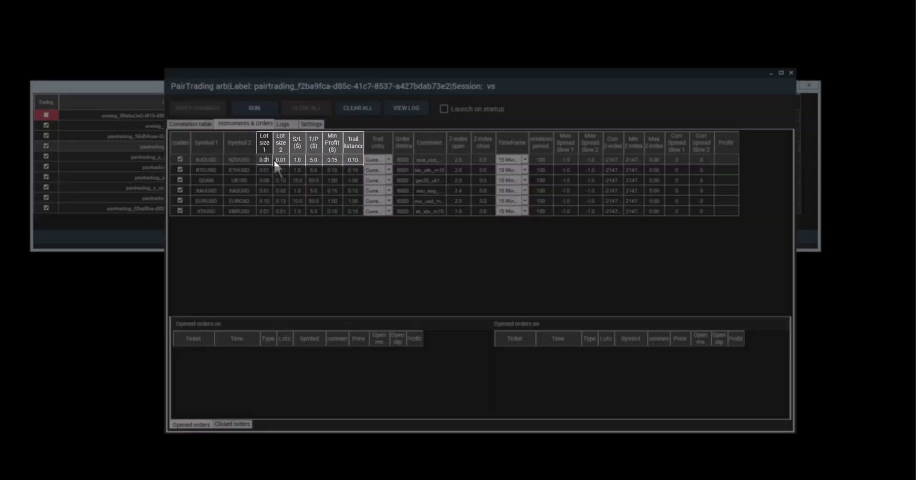
# Set AUDUSD Lot size 1 and Lot size 2 to 0.1 and stop loss to 10.
pyautogui.press('BackSpace')
pyautogui.click(285, 162)
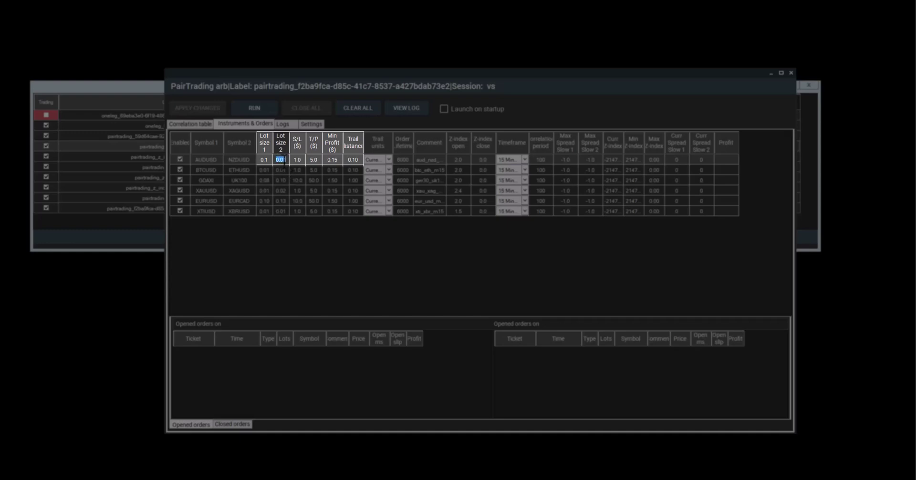
pyautogui.press('BackSpace')
pyautogui.click(304, 161)
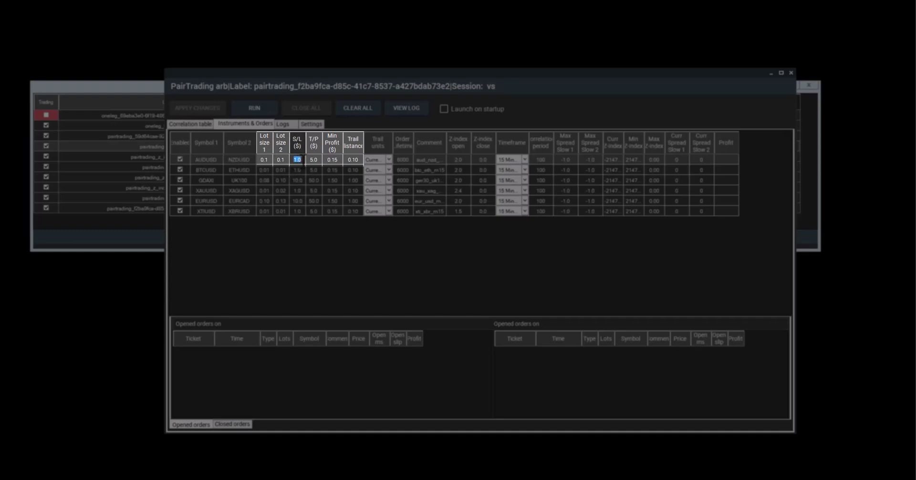
pyautogui.write('10')
# Set AUDUSD take profit to 50, min profit to 1.5 and trail distance to 1.
pyautogui.click(321, 164)
pyautogui.click(321, 163)
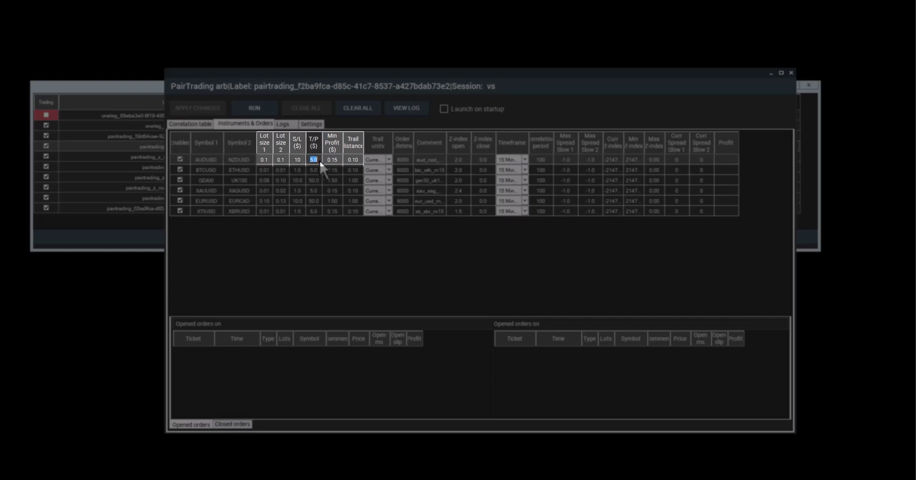
pyautogui.write('50')
pyautogui.click(339, 163)
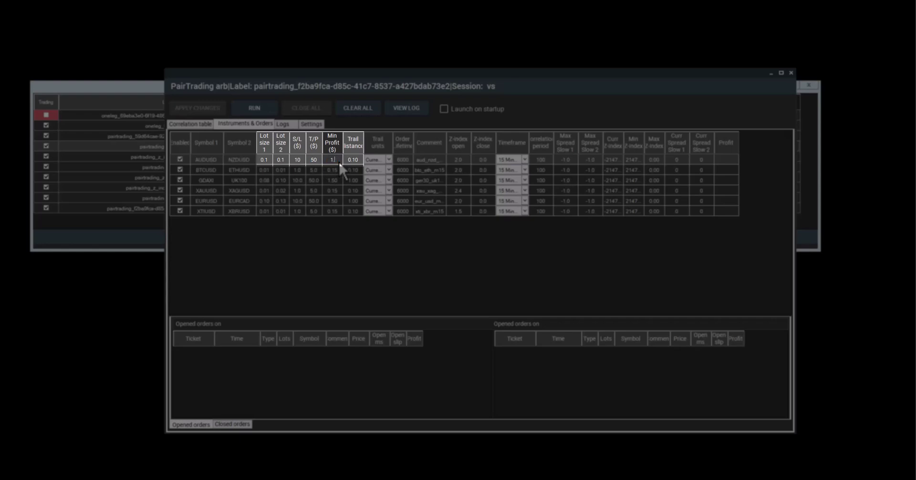
pyautogui.write('1.5')
pyautogui.click(355, 159)
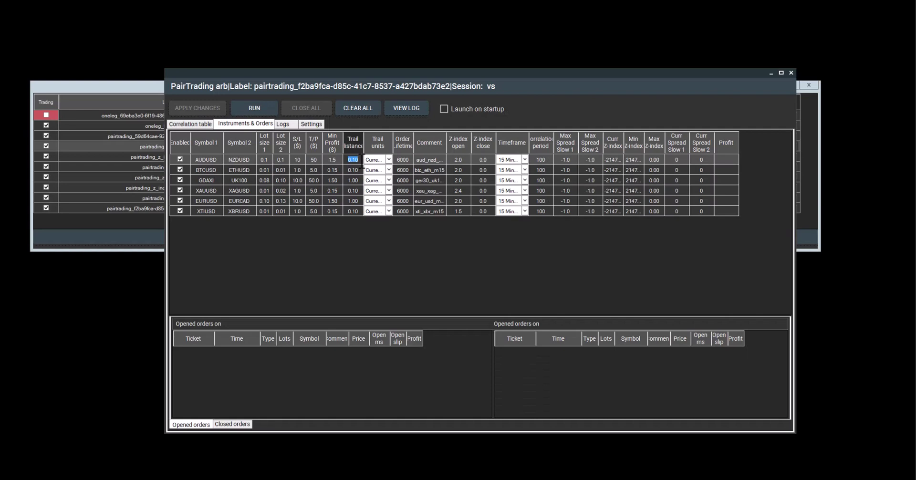
pyautogui.write('1')
pyautogui.press('Return')
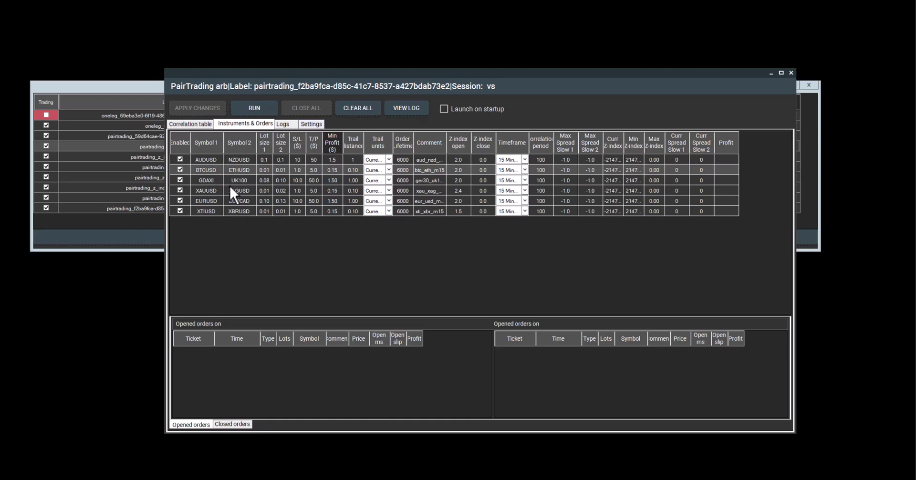
# Disable the AUDUSD, BTCUSD, XAUUSD, EURUSD and XTIUSD pairs, then return to Settings.
pyautogui.click(180, 158)
pyautogui.click(181, 168)
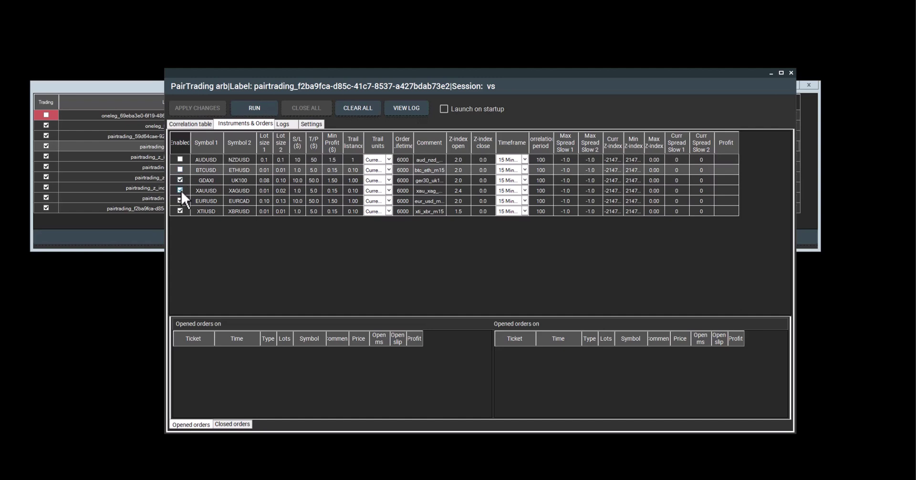
pyautogui.click(180, 189)
pyautogui.click(180, 200)
pyautogui.click(181, 211)
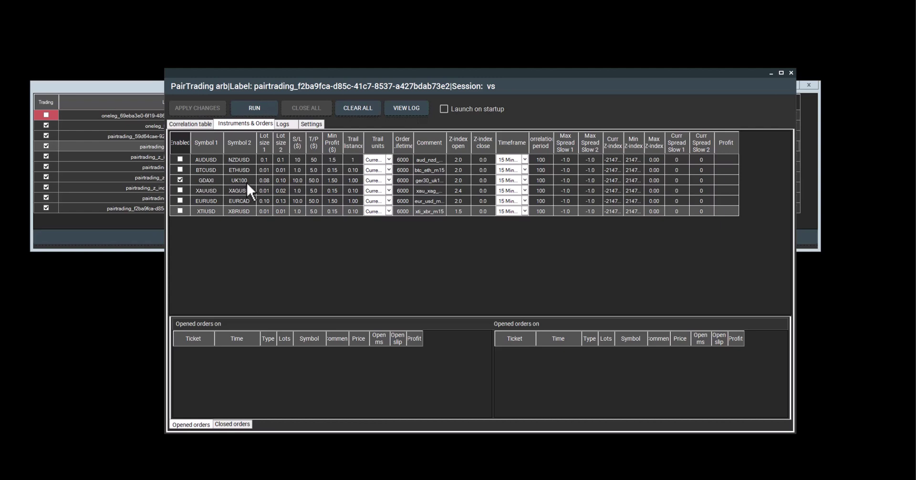
pyautogui.click(312, 124)
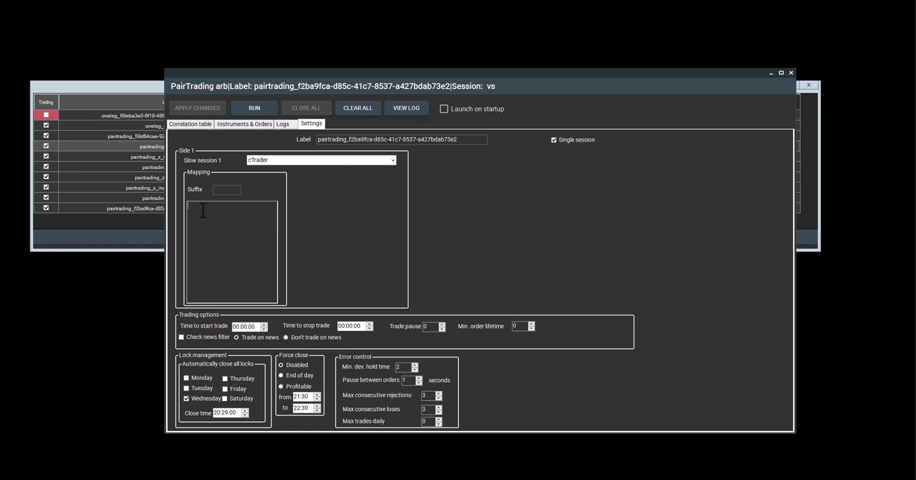
# Add a GDAXI=GERMANY40 row to the strategy's symbol mapping list.
pyautogui.doubleClick(203, 210)
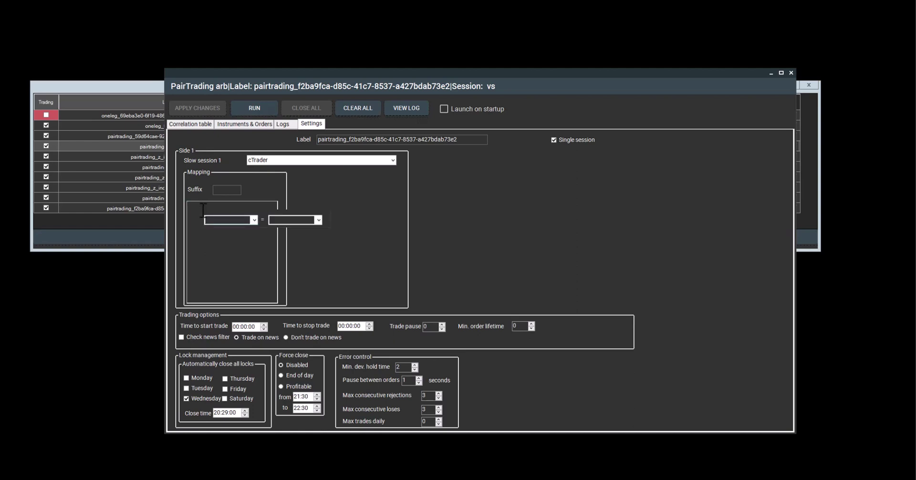
pyautogui.click(254, 219)
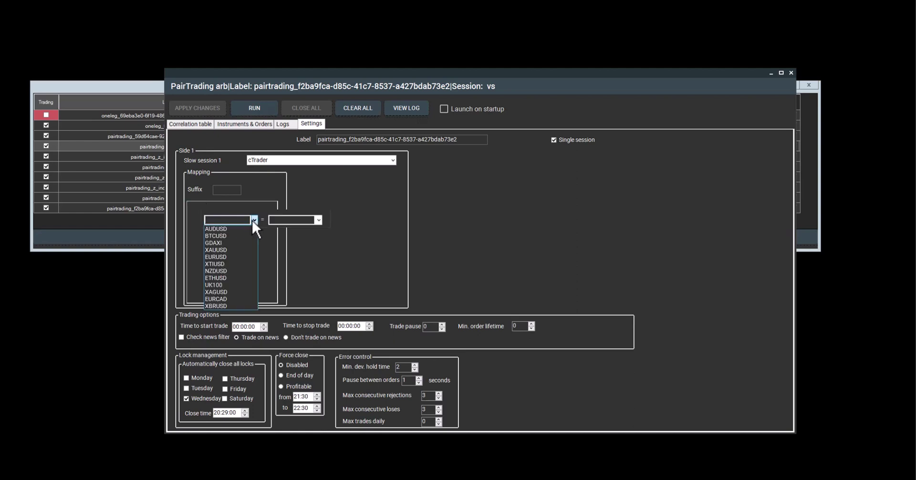
pyautogui.click(233, 244)
pyautogui.click(318, 220)
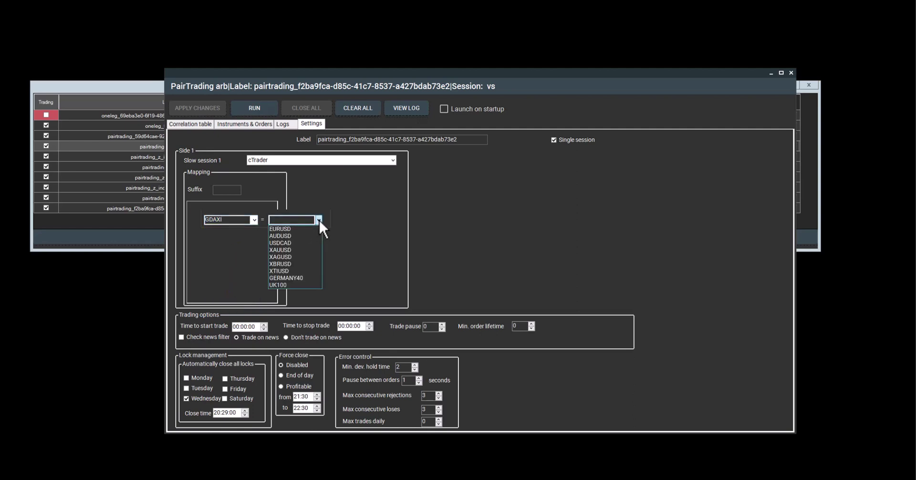
pyautogui.click(307, 279)
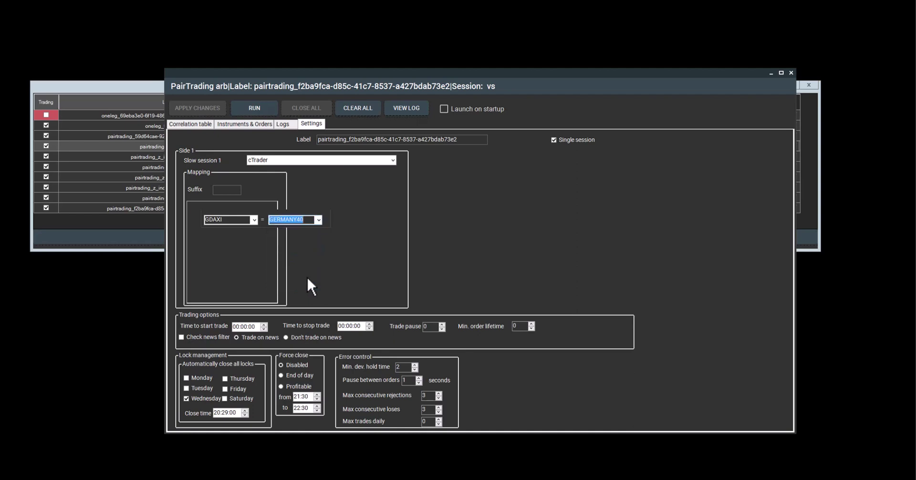
pyautogui.press('Return')
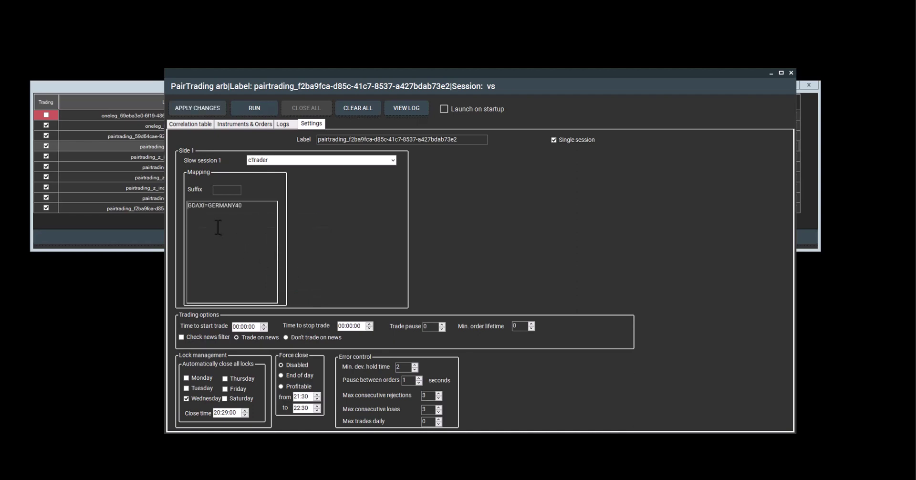
pyautogui.click(252, 208)
pyautogui.click(192, 214)
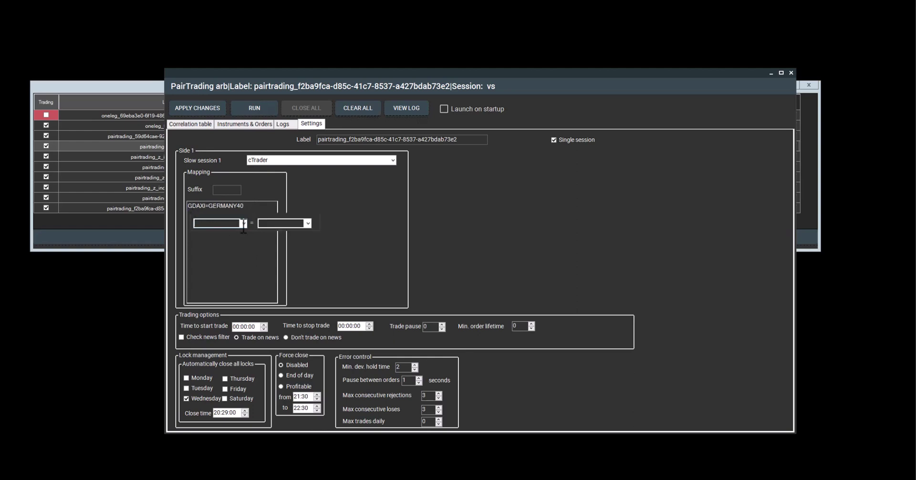
pyautogui.click(243, 224)
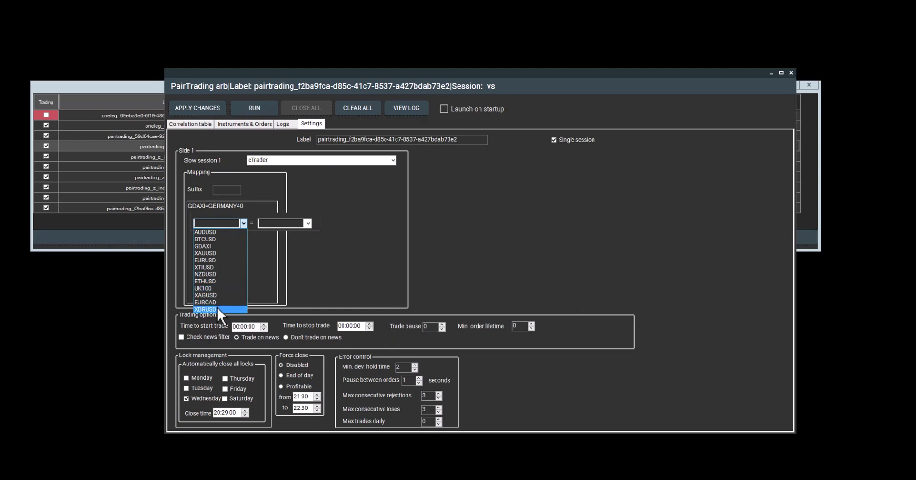
pyautogui.click(221, 309)
pyautogui.click(307, 223)
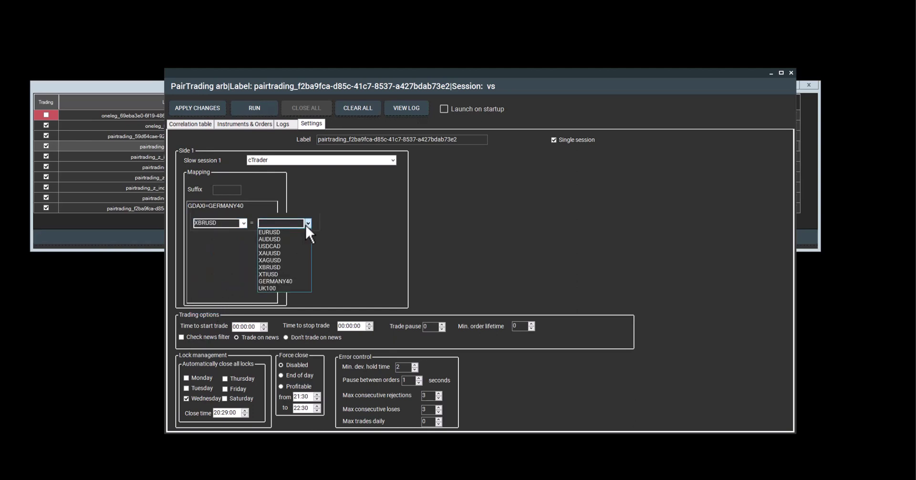
pyautogui.click(288, 266)
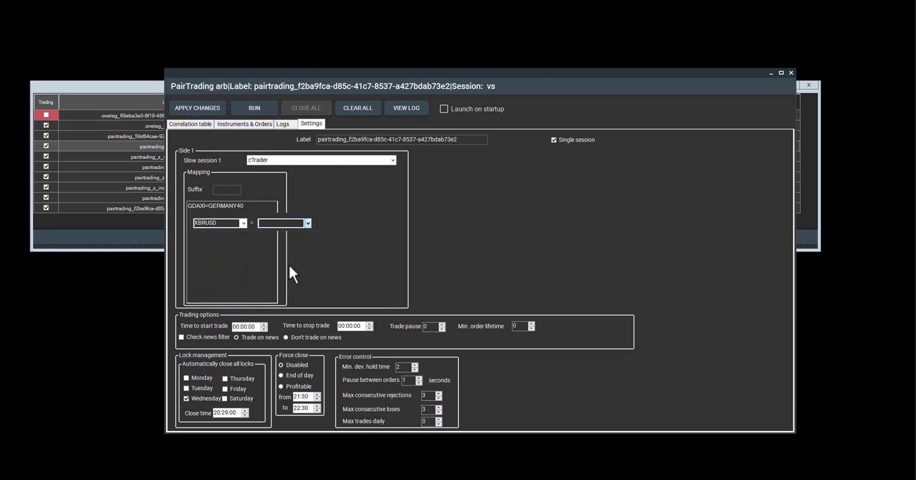
pyautogui.click(260, 252)
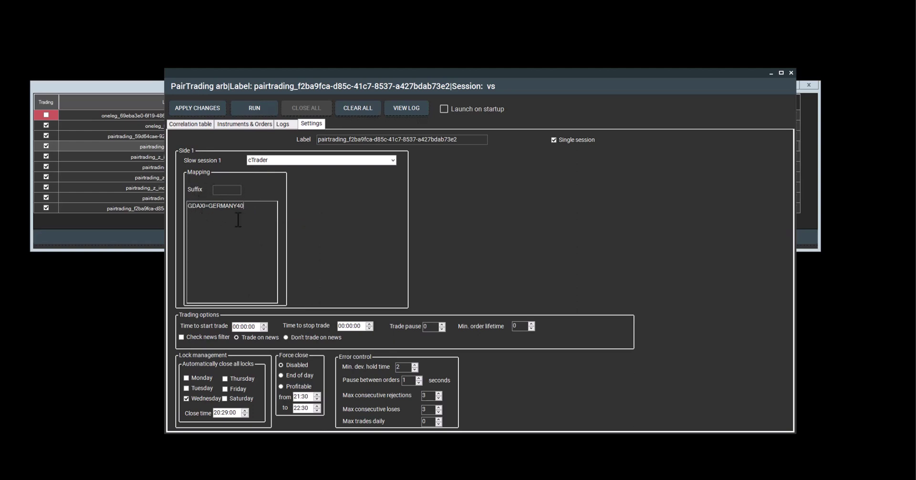
# Apply the mapping, run the PairTrading strategy, and bring Strategies management forward.
pyautogui.click(189, 108)
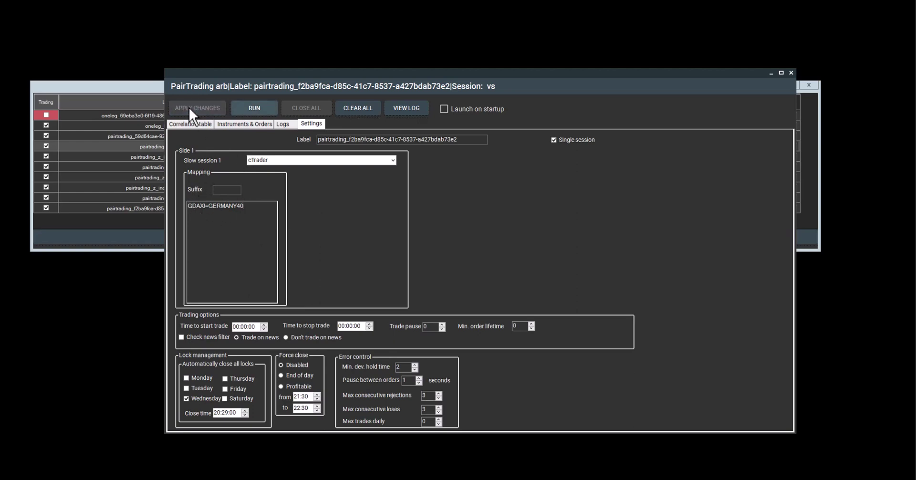
pyautogui.click(255, 109)
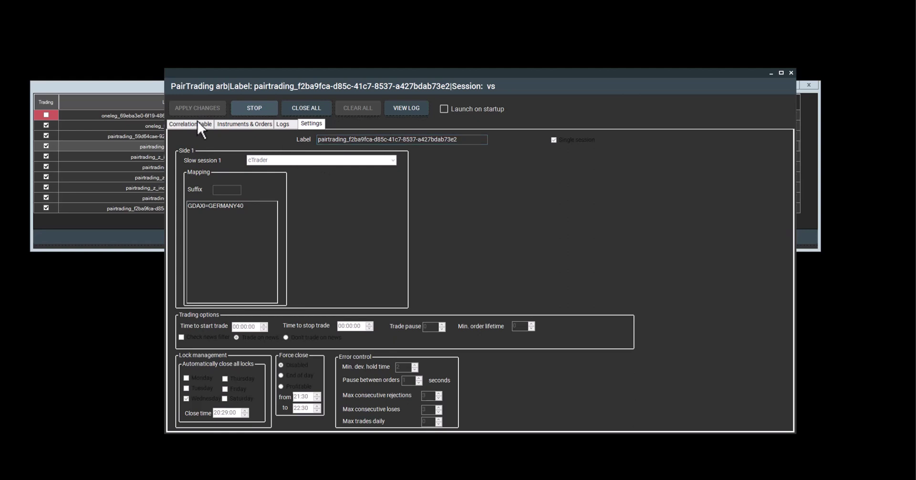
pyautogui.click(137, 85)
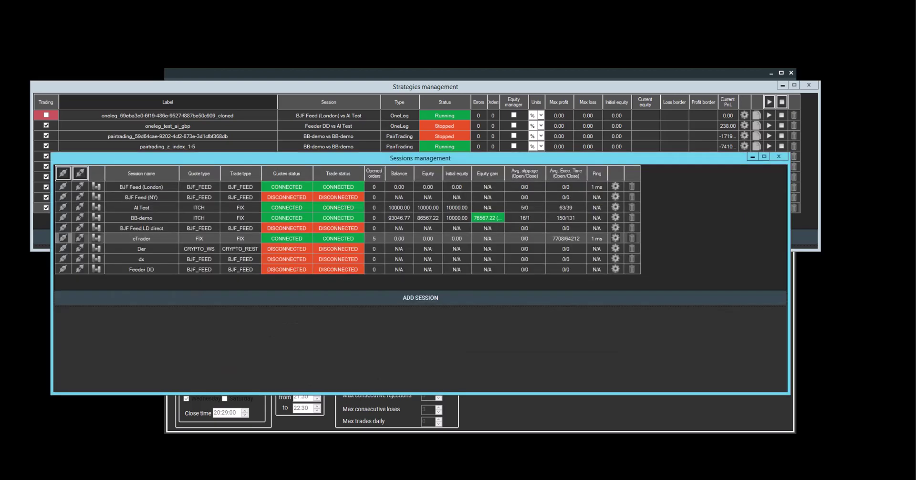
# Disconnect cTrader and view its session Mapping and Indices pages, showing GERMANY40 (EUR) and UK100 (GBP).
pyautogui.click(80, 239)
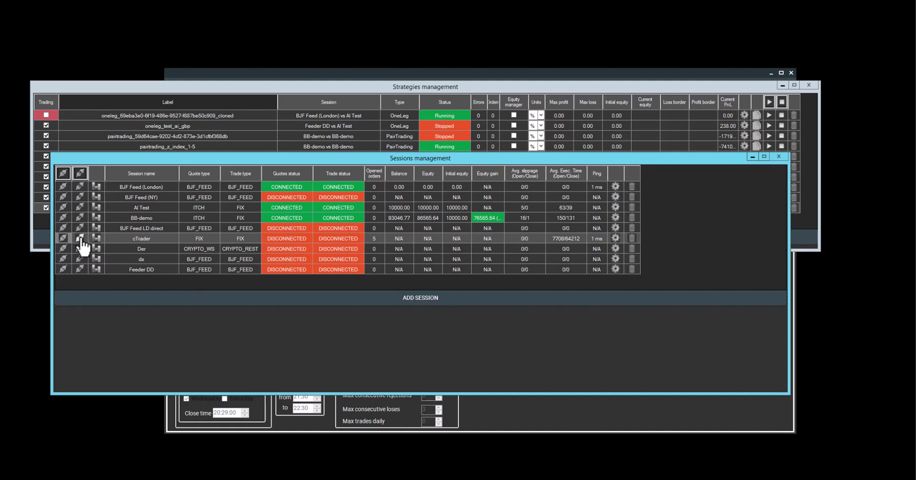
pyautogui.click(615, 238)
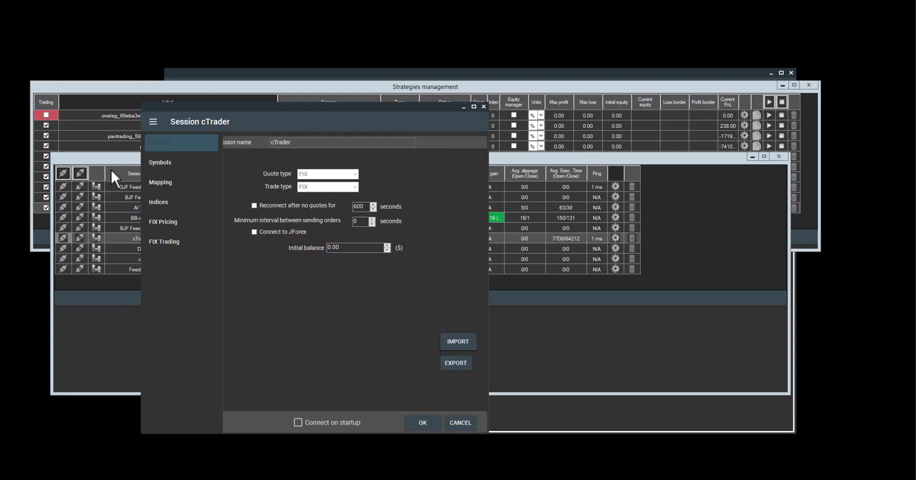
pyautogui.click(156, 123)
pyautogui.click(167, 184)
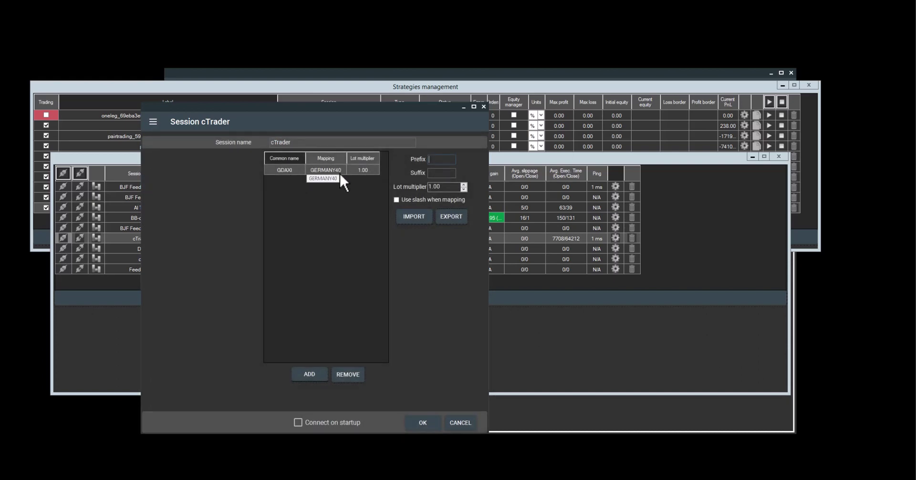
pyautogui.click(154, 121)
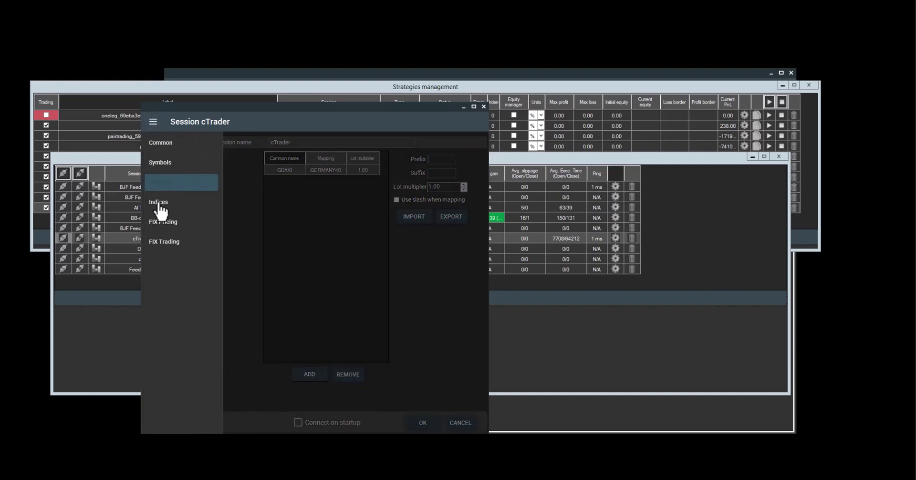
pyautogui.click(159, 209)
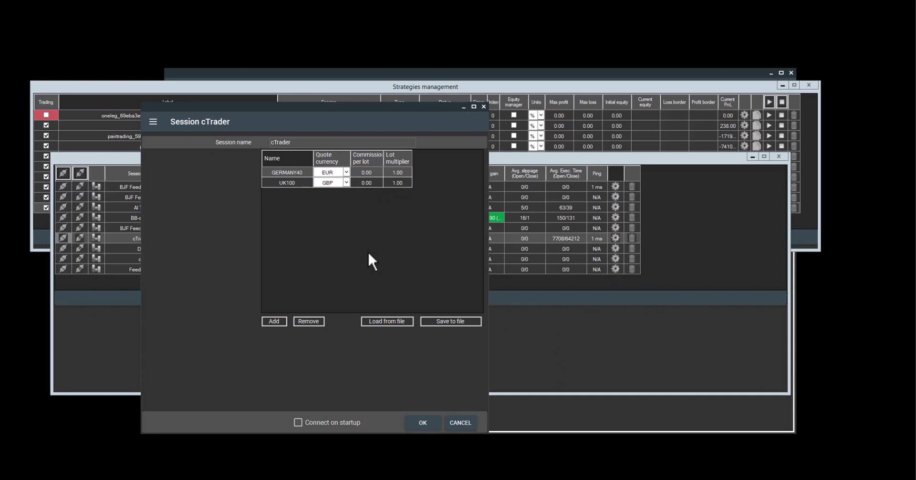
# Close the cTrader settings and both management windows, then show the strategy's Instruments & Orders page.
pyautogui.click(423, 420)
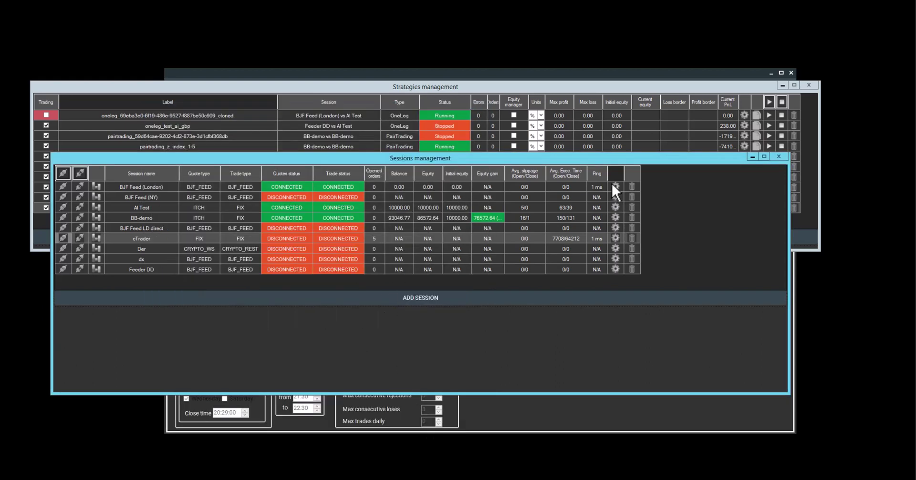
pyautogui.click(752, 156)
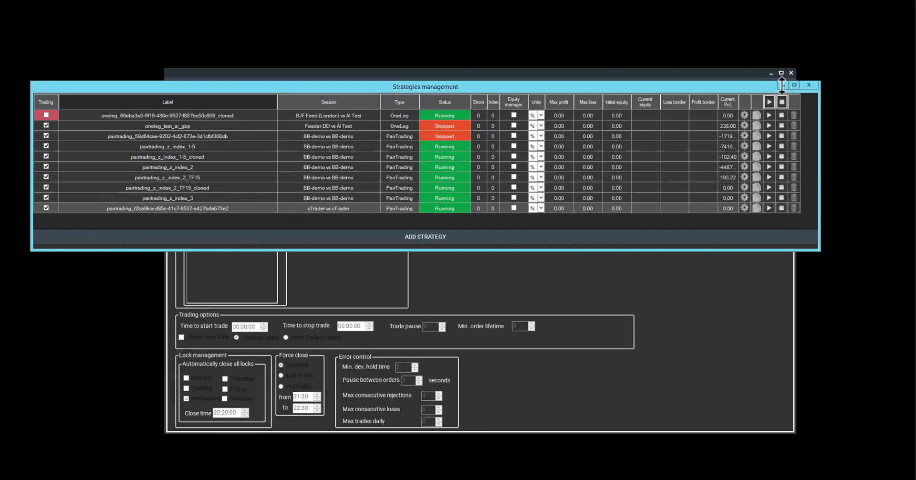
pyautogui.click(523, 74)
pyautogui.click(237, 125)
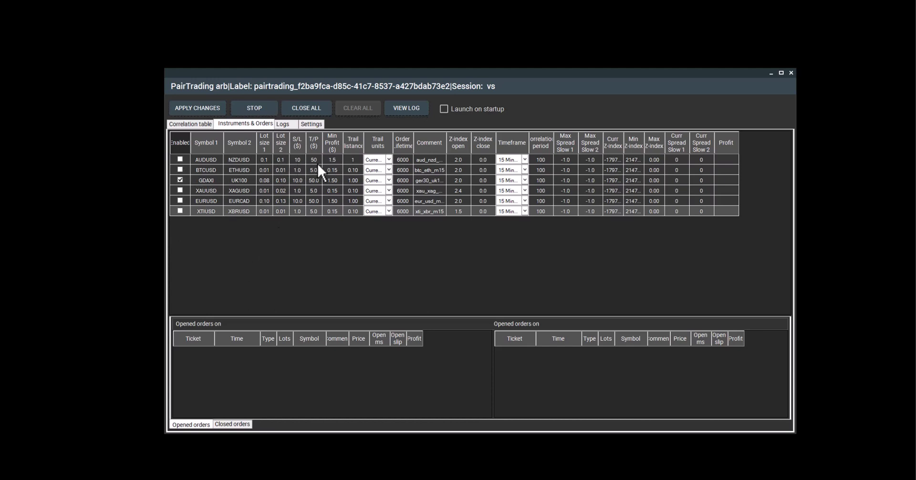
# Switch the PairTrading strategy to its Correlation table page.
pyautogui.click(197, 126)
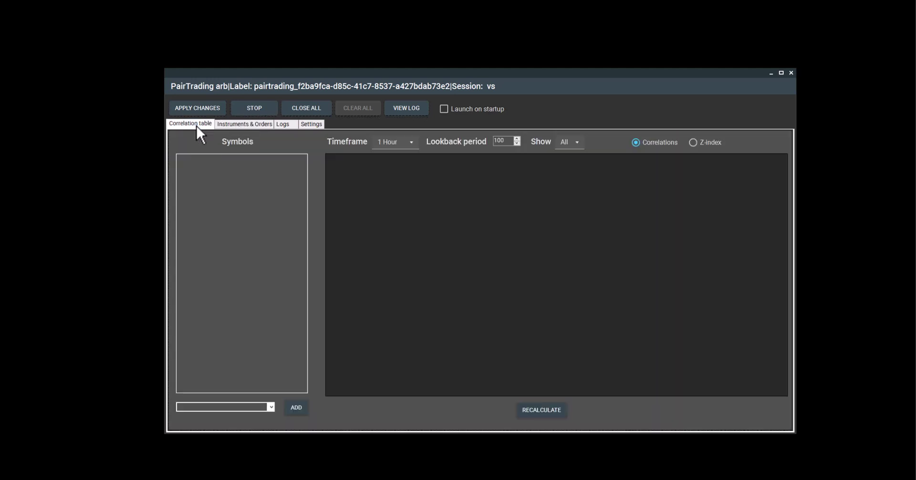
pyautogui.click(271, 407)
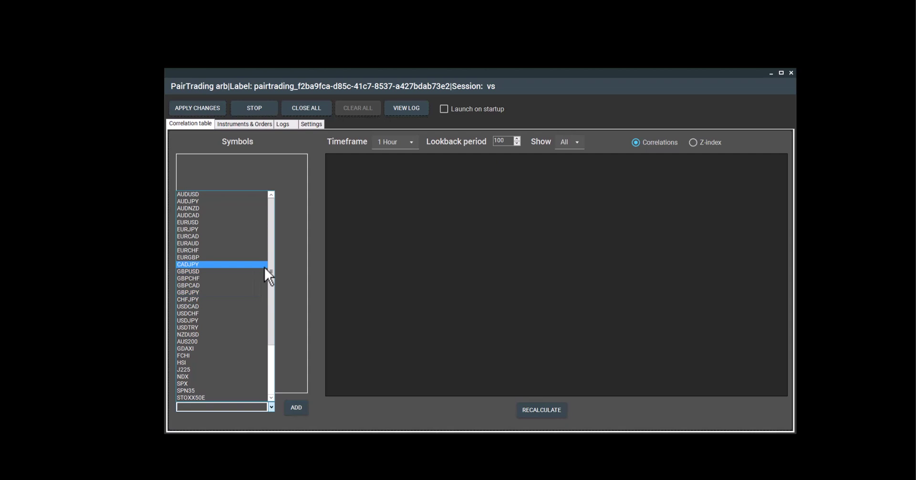
pyautogui.click(260, 376)
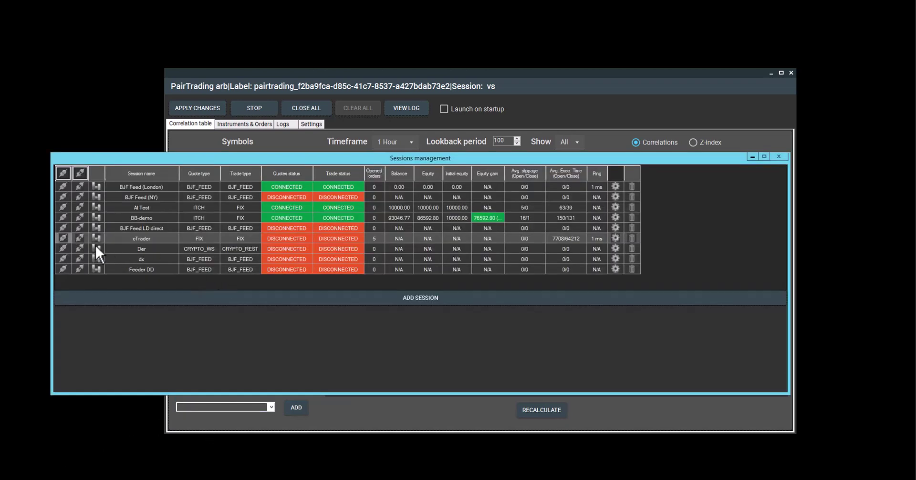
# Reconnect the cTrader session, hide the sessions list, and bring up the symbol drop-down.
pyautogui.click(64, 238)
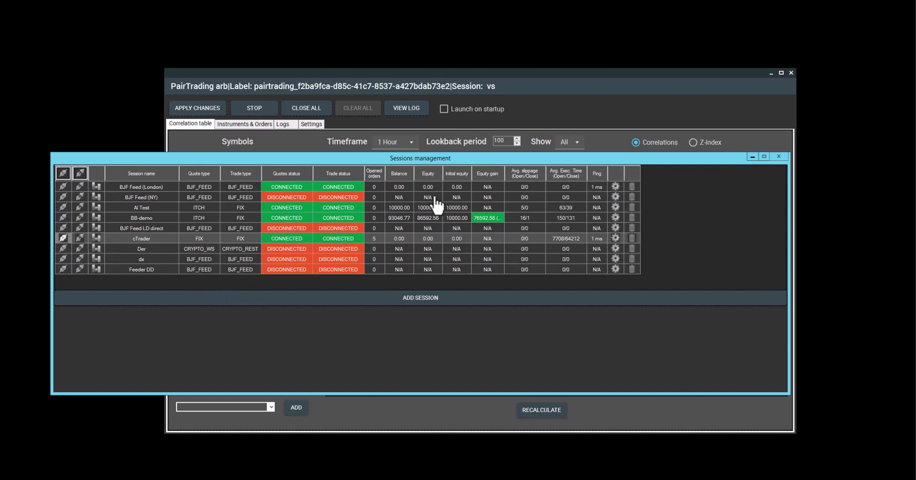
pyautogui.click(753, 156)
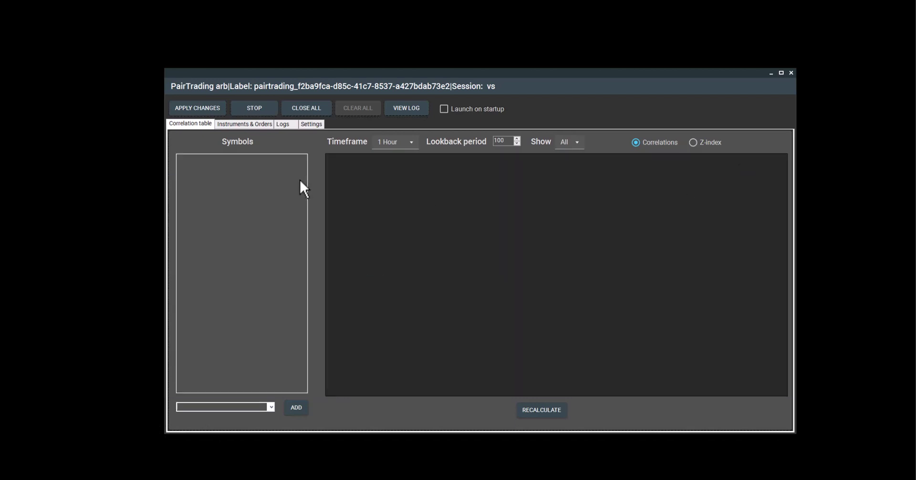
pyautogui.click(270, 406)
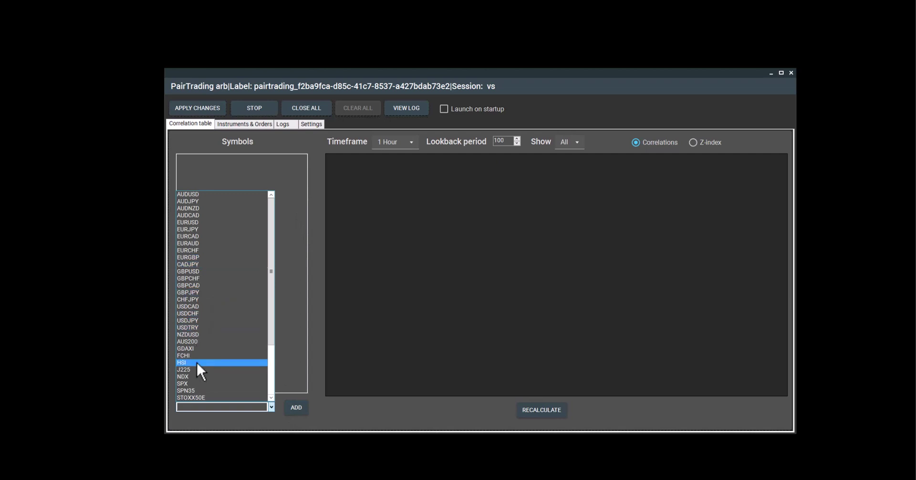
# Add GDAXI, UK100 and XAUUSD to the correlation symbols list.
pyautogui.click(195, 349)
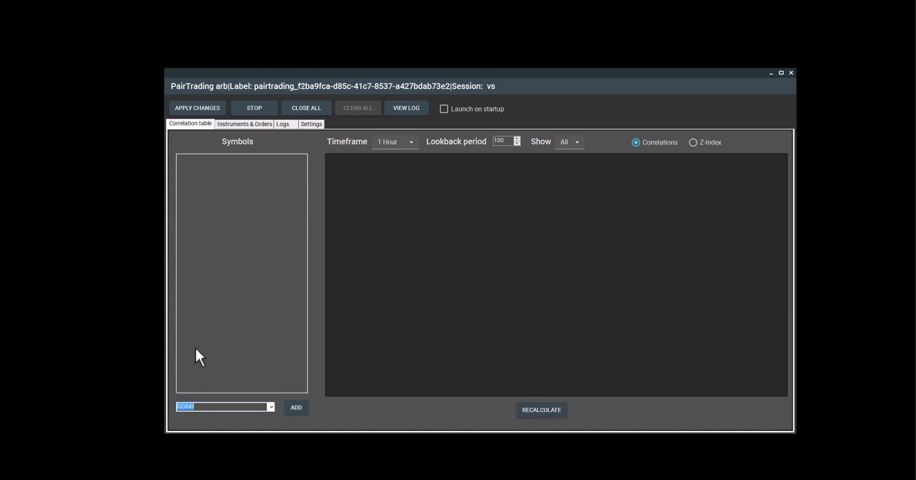
pyautogui.click(302, 408)
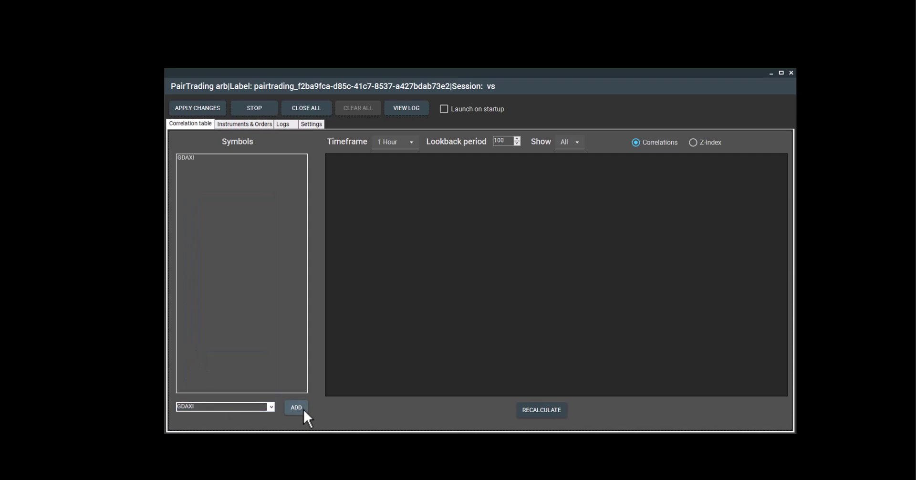
pyautogui.click(271, 407)
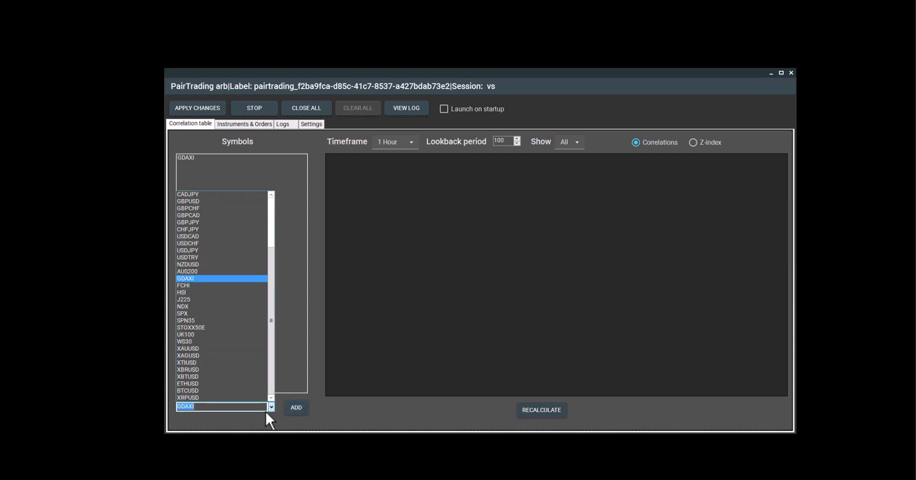
pyautogui.click(206, 334)
pyautogui.click(296, 406)
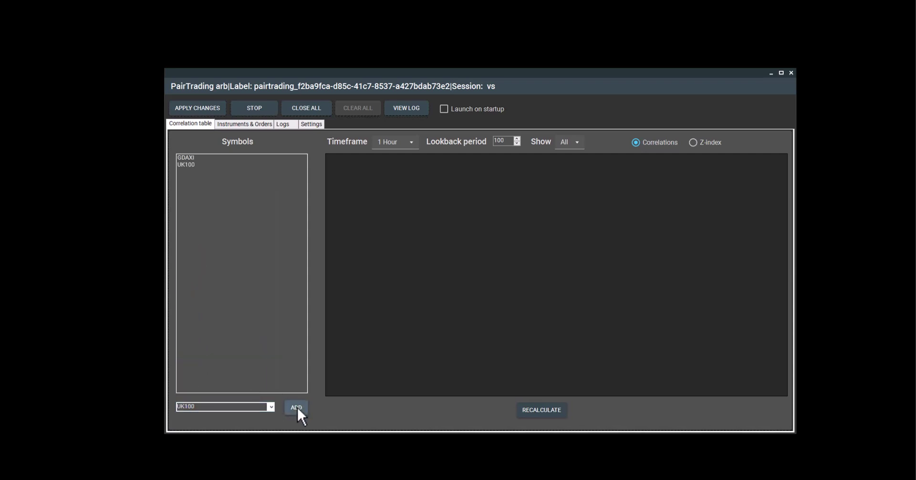
pyautogui.click(271, 407)
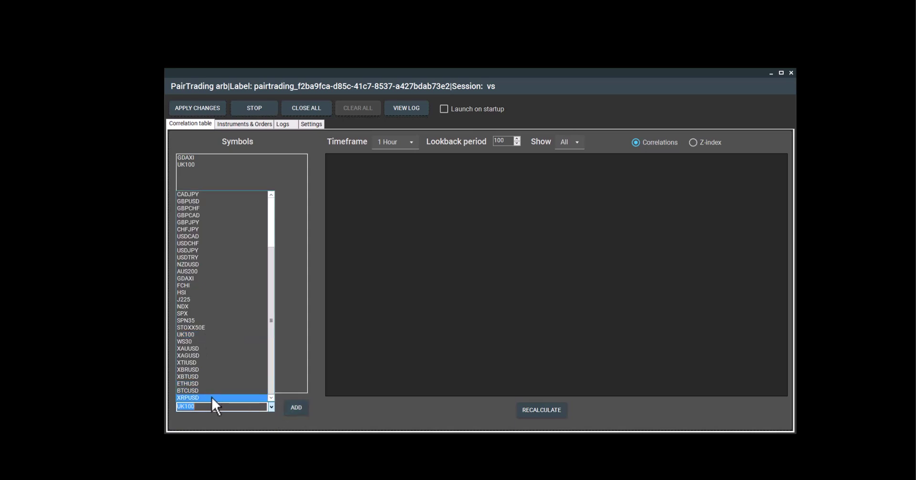
pyautogui.click(199, 347)
pyautogui.click(297, 407)
# Add XAGUSD, XTIUSD and XBRUSD to the correlation symbols list.
pyautogui.click(271, 406)
pyautogui.click(196, 356)
pyautogui.click(297, 407)
pyautogui.click(271, 406)
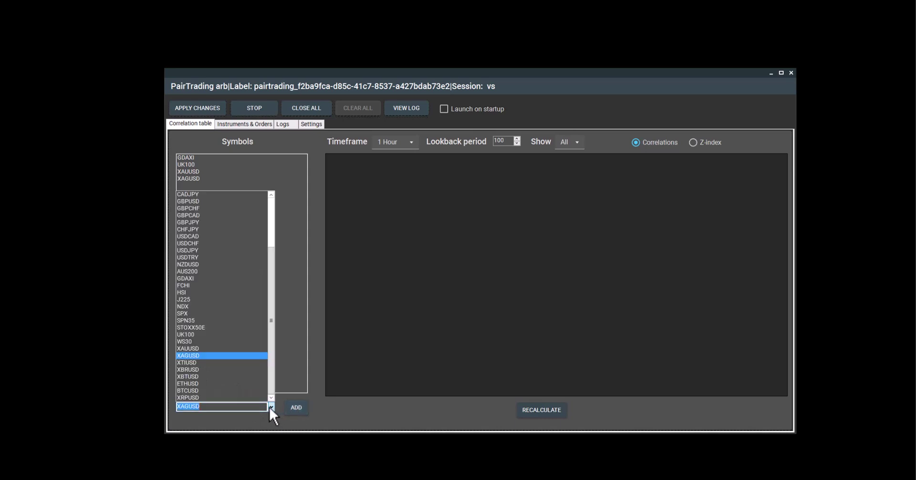
pyautogui.click(194, 362)
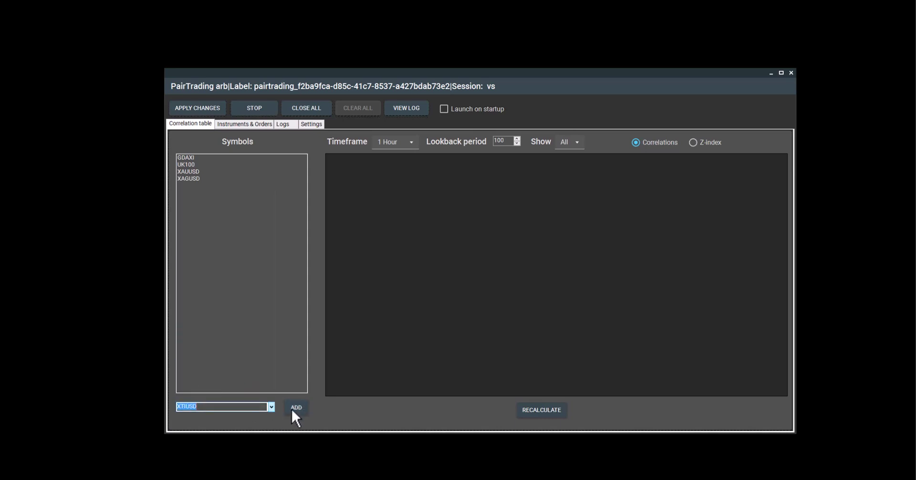
pyautogui.click(295, 407)
pyautogui.click(271, 406)
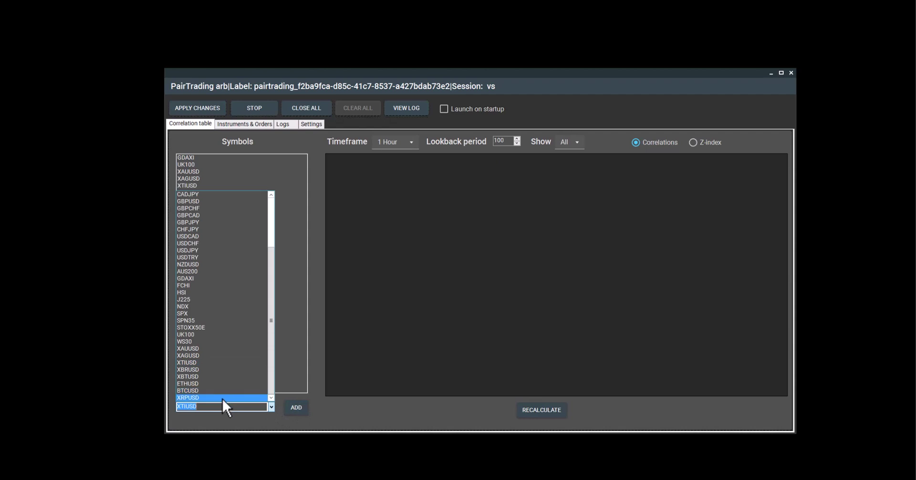
pyautogui.click(203, 370)
pyautogui.click(293, 409)
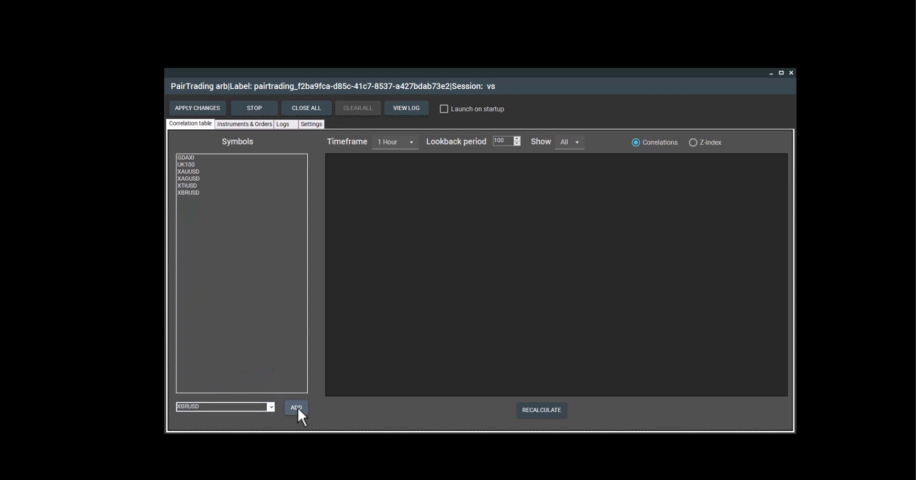
# Recalculate the 1-hour correlations for the six symbols and inspect the XAUUSD row.
pyautogui.click(554, 409)
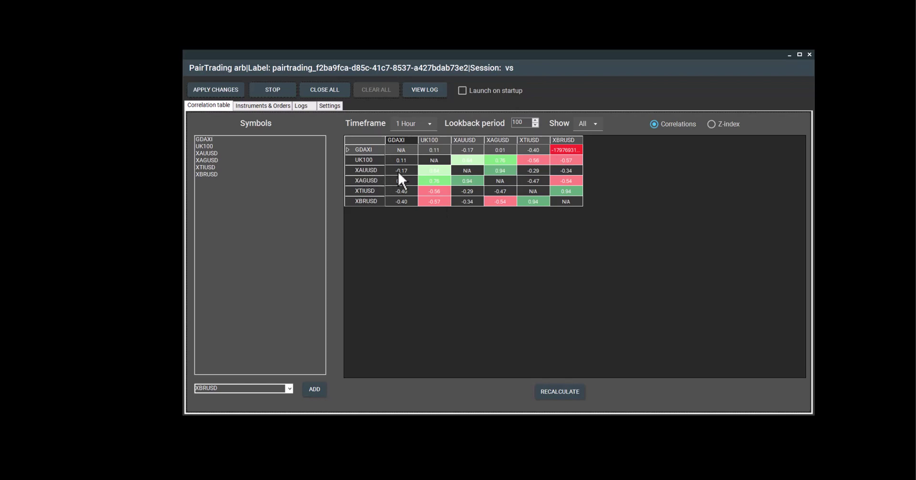
pyautogui.click(508, 170)
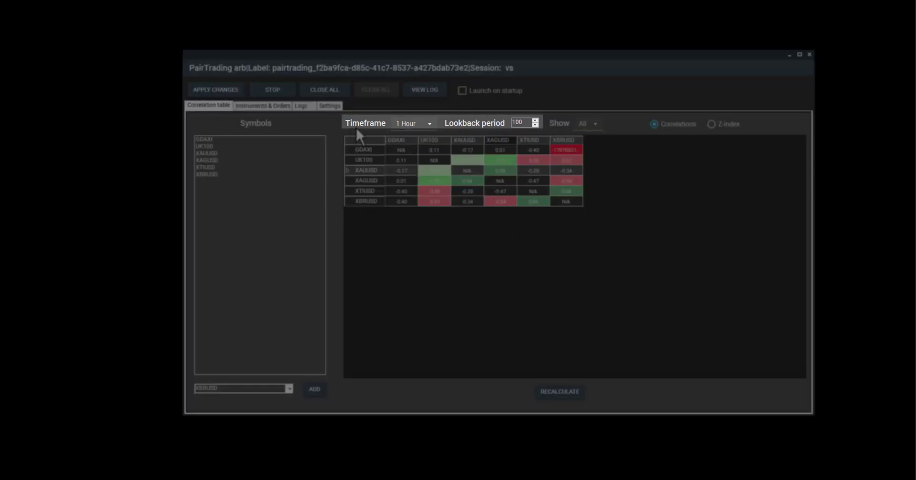
# Recalculate correlations at 15 Minutes, then toggle the Z-index view and back to Correlations.
pyautogui.click(429, 125)
pyautogui.click(414, 162)
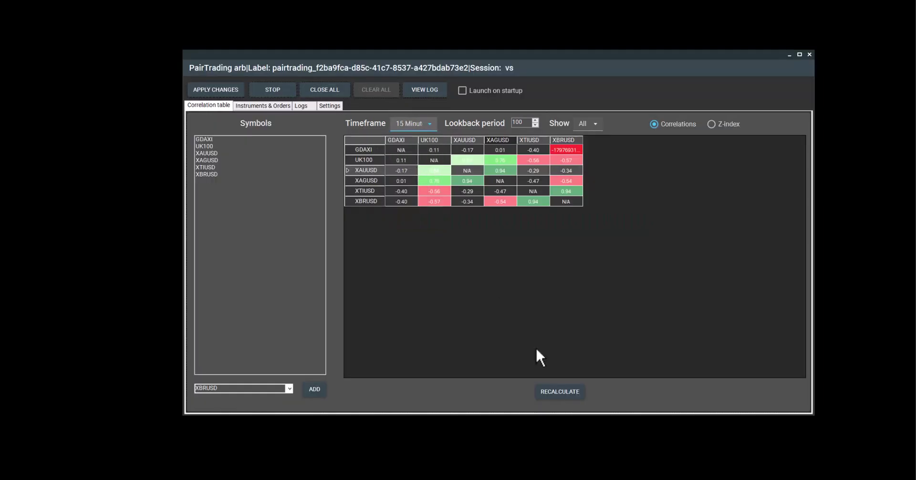
pyautogui.click(563, 392)
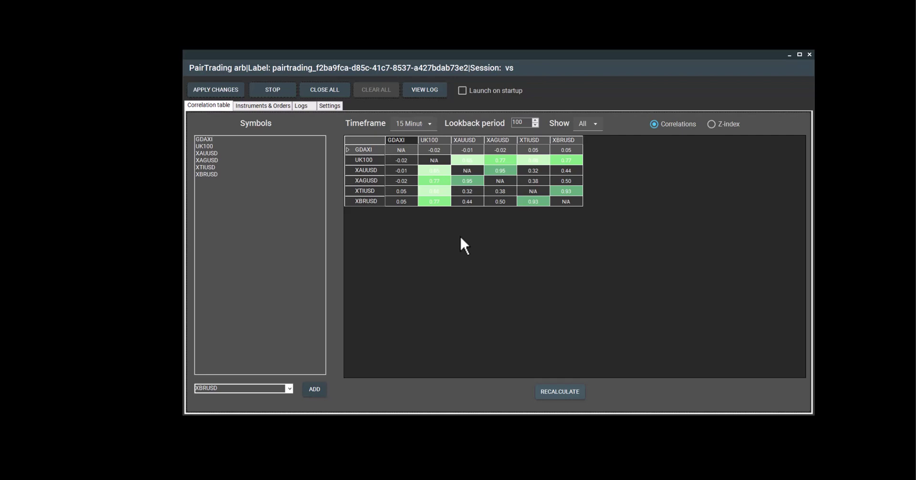
pyautogui.click(711, 125)
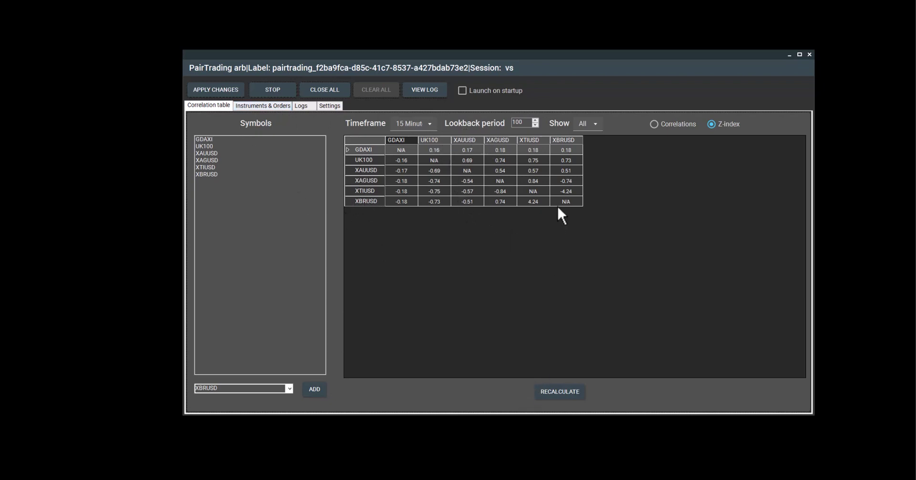
pyautogui.click(654, 124)
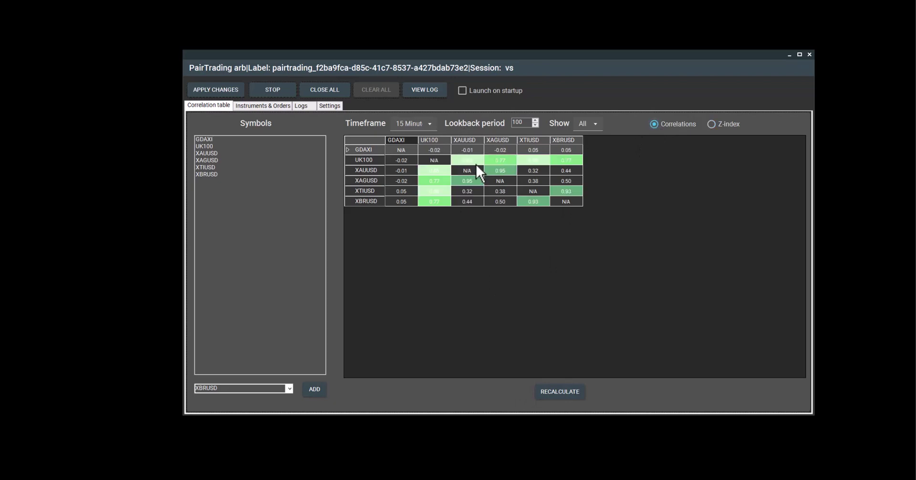
# Add a new pair row to the Instruments & Orders grid via its context menu.
pyautogui.click(263, 107)
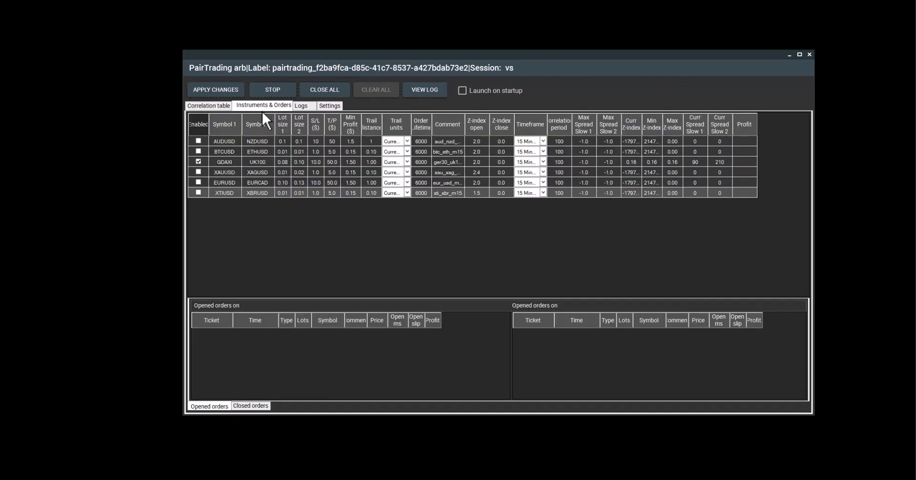
pyautogui.rightClick(231, 216)
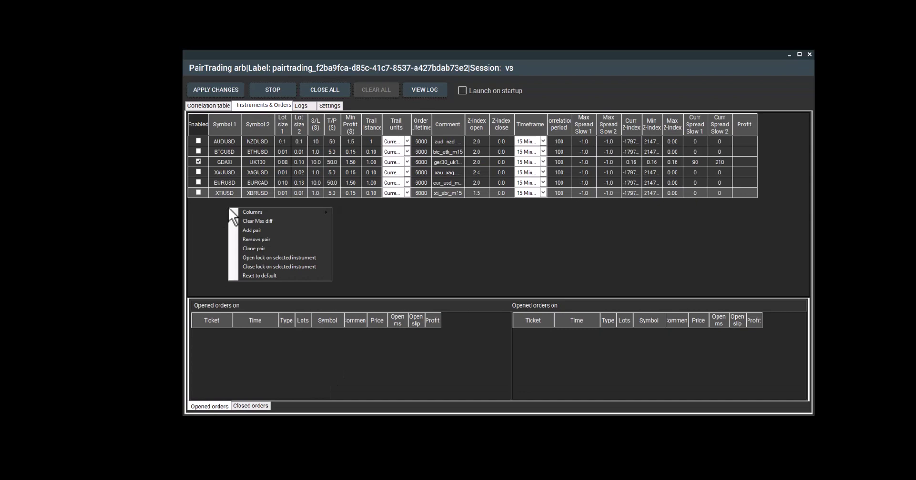
pyautogui.click(262, 231)
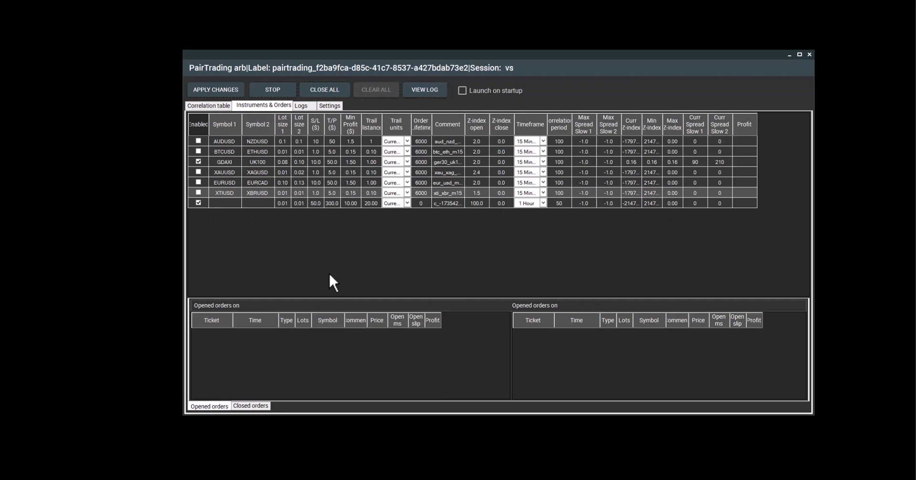
pyautogui.doubleClick(481, 202)
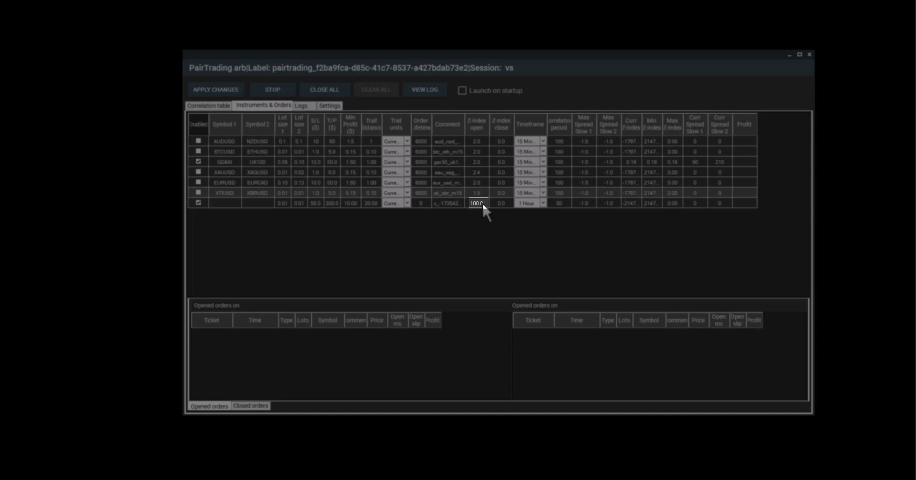
pyautogui.press('Return')
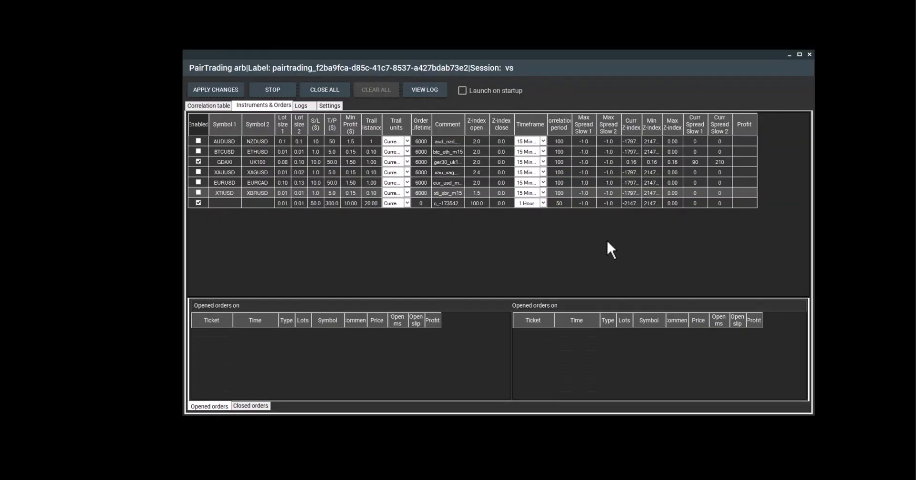